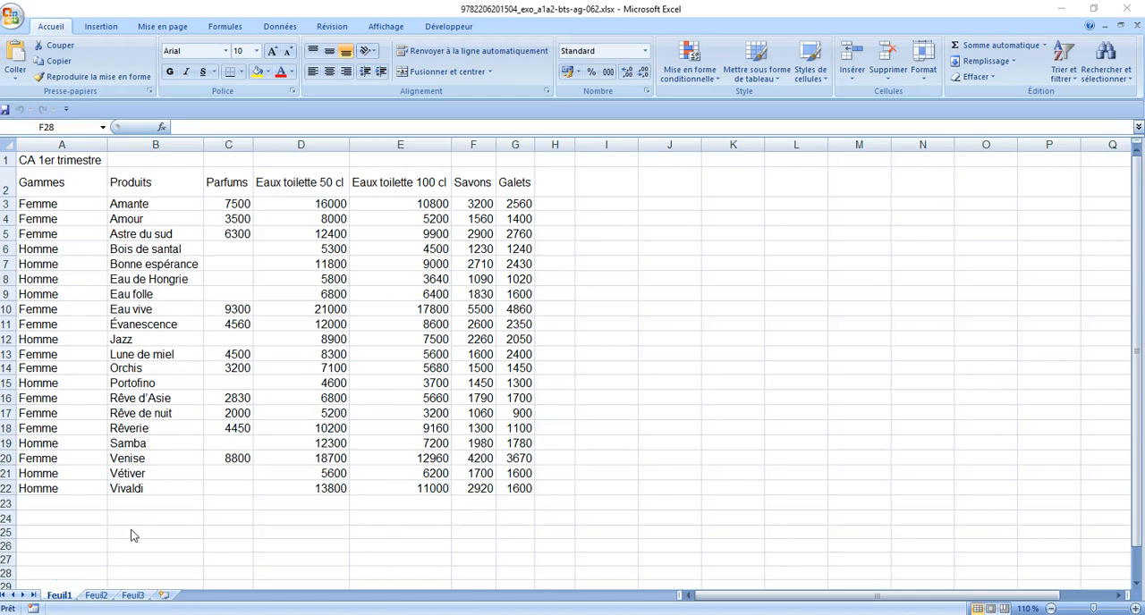
# - Create a pivot table from the range A2:G22 of Feuil1 on a new worksheet
pyautogui.click(104, 35)
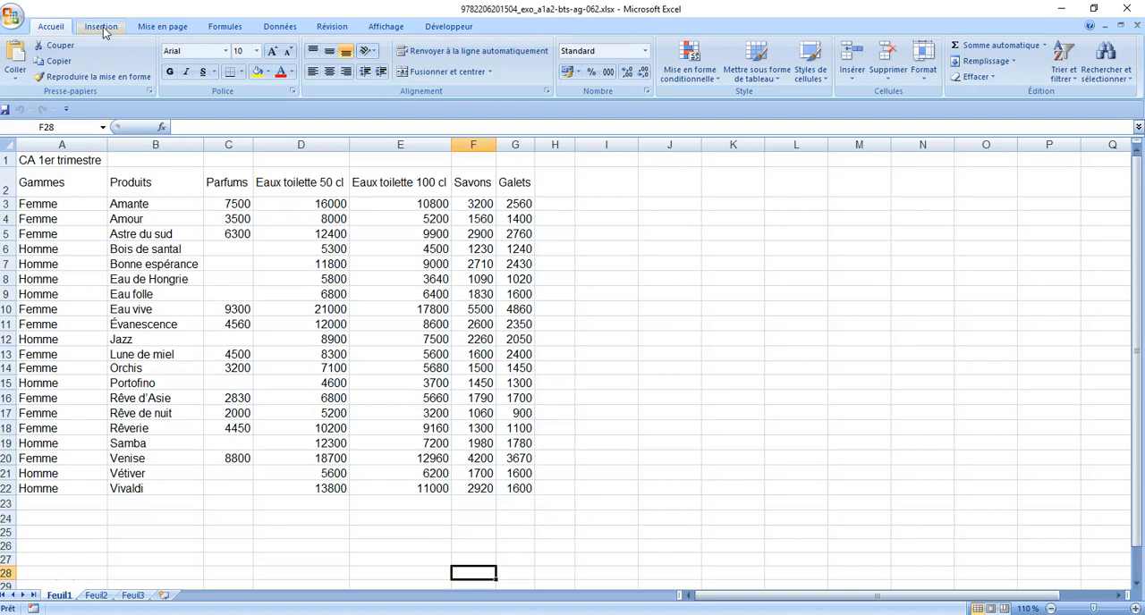
pyautogui.click(102, 28)
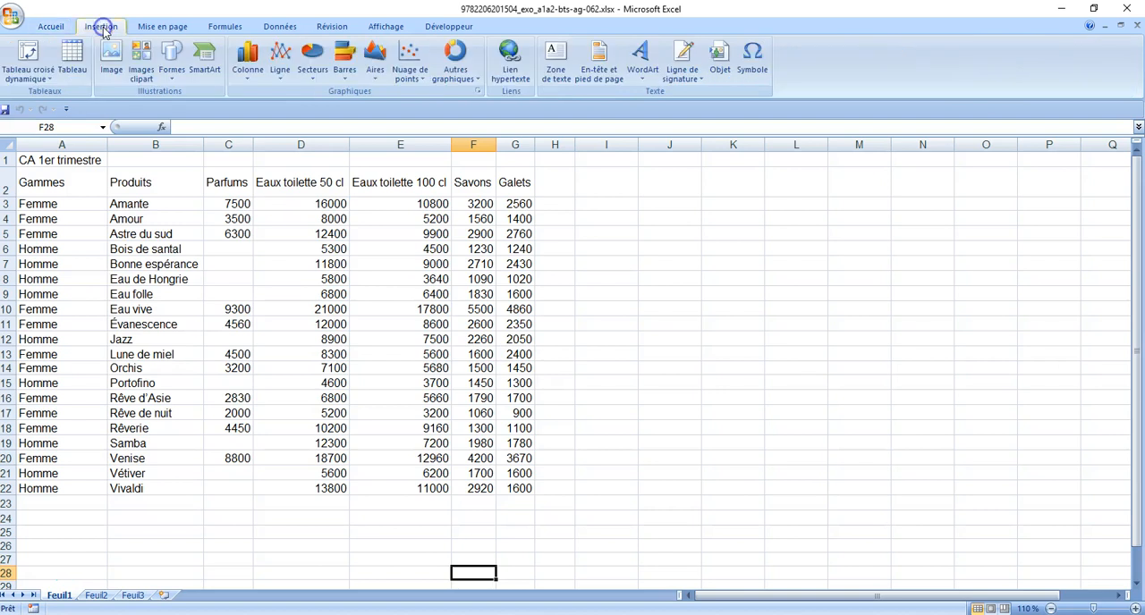
pyautogui.click(27, 54)
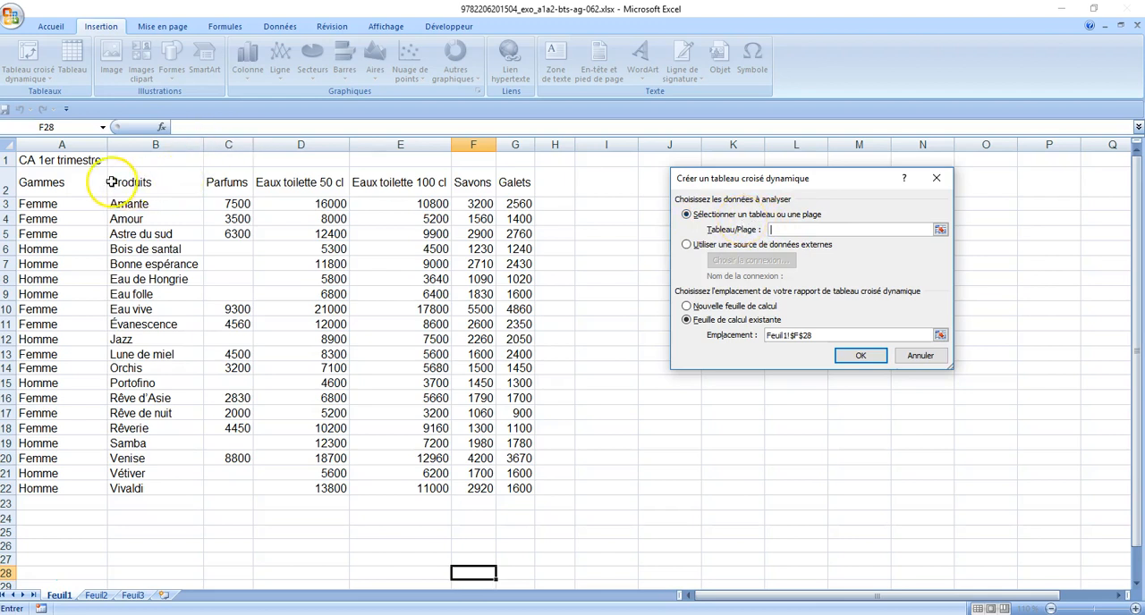
pyautogui.moveTo(84, 180); pyautogui.dragTo(518, 491)
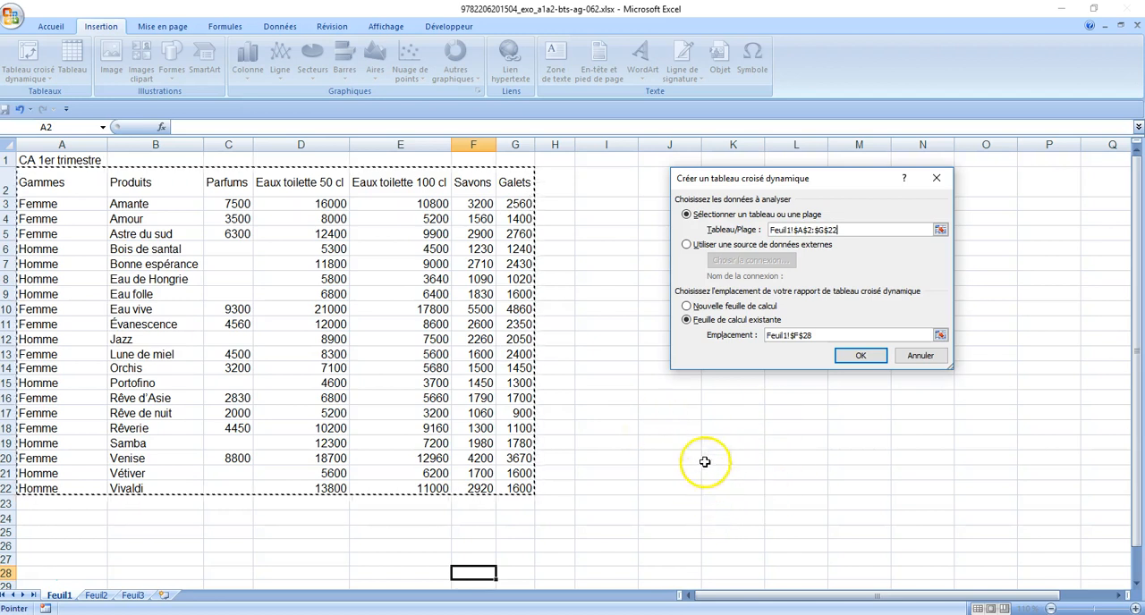
pyautogui.click(733, 307)
pyautogui.click(863, 357)
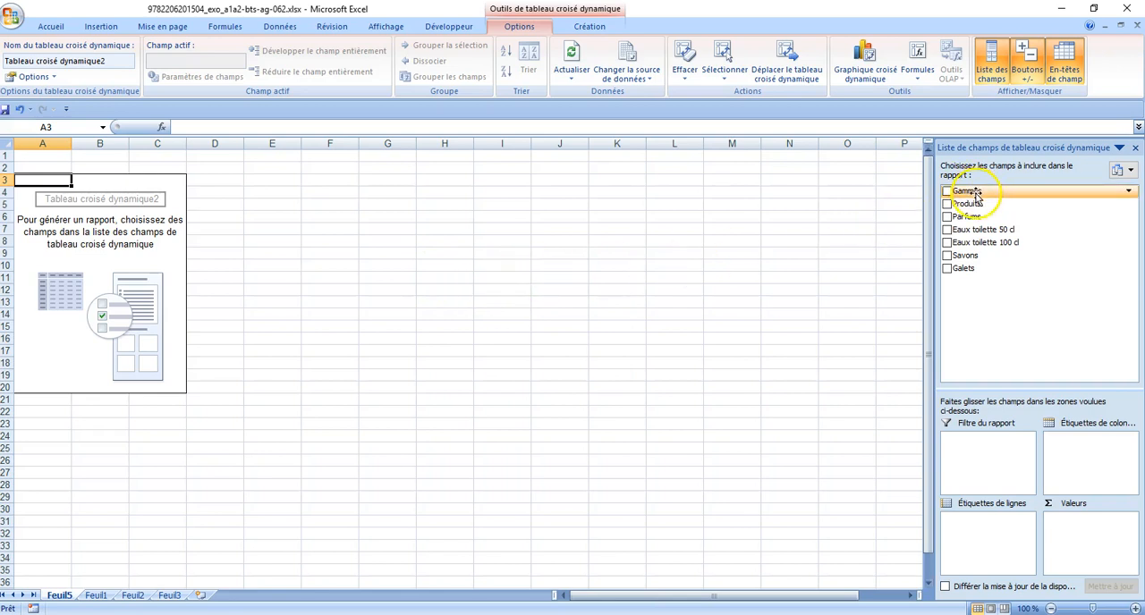
# - Add the Gammes field to the row labels and the Parfums field to the values of the pivot table
pyautogui.moveTo(977, 195); pyautogui.dragTo(973, 531)
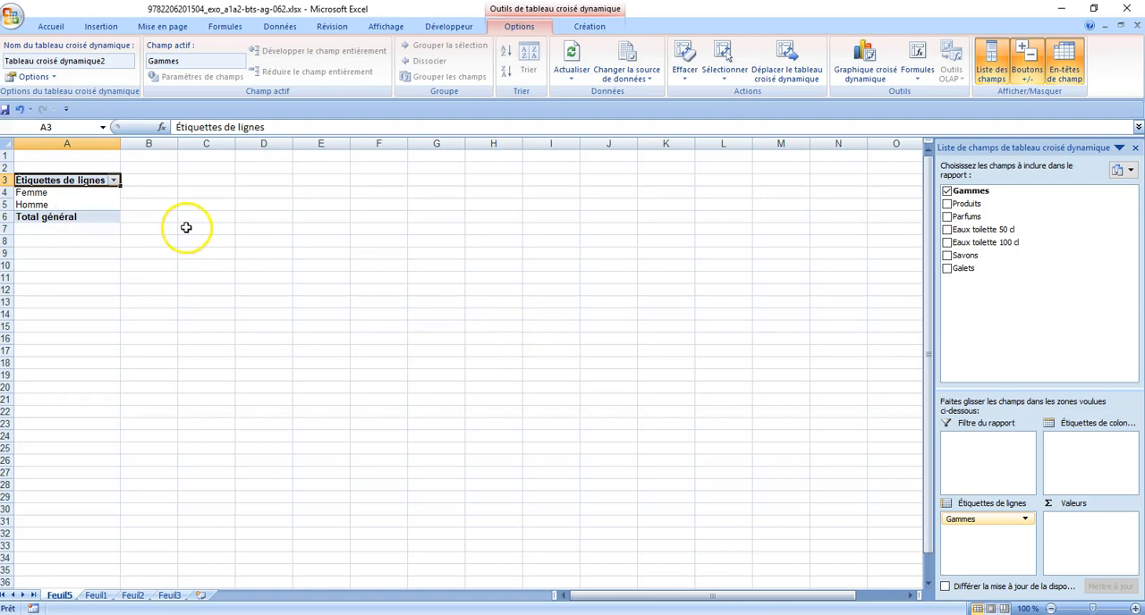
pyautogui.click(973, 219)
pyautogui.moveTo(973, 218); pyautogui.dragTo(1080, 530)
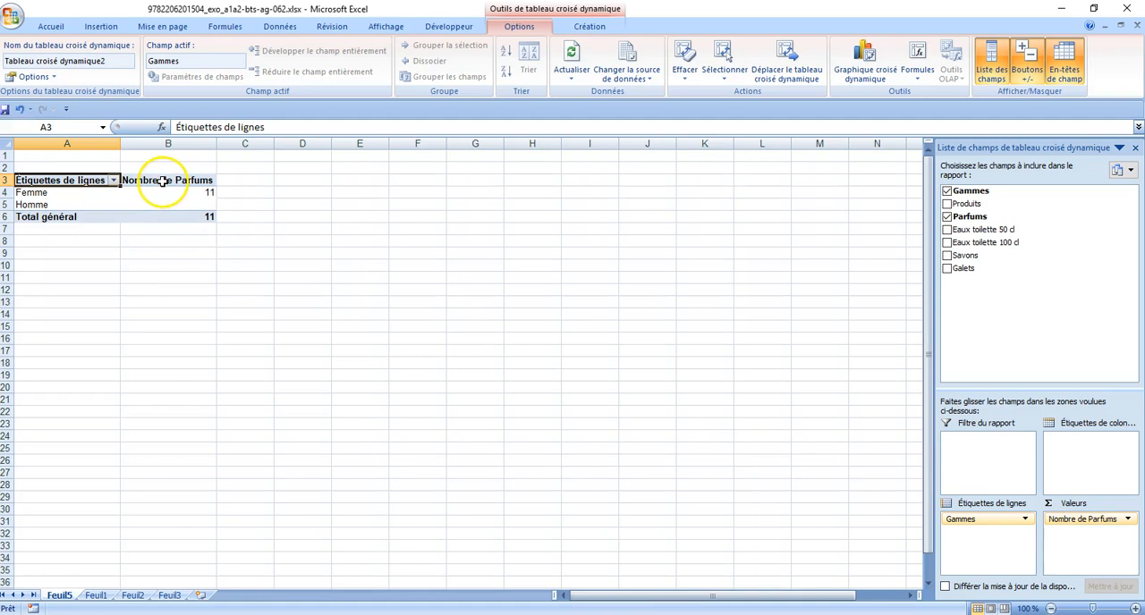
# - Try the Somme, Max and Min calculations in the Parfums value field settings, and keep the Nombre calculation
pyautogui.click(1100, 526)
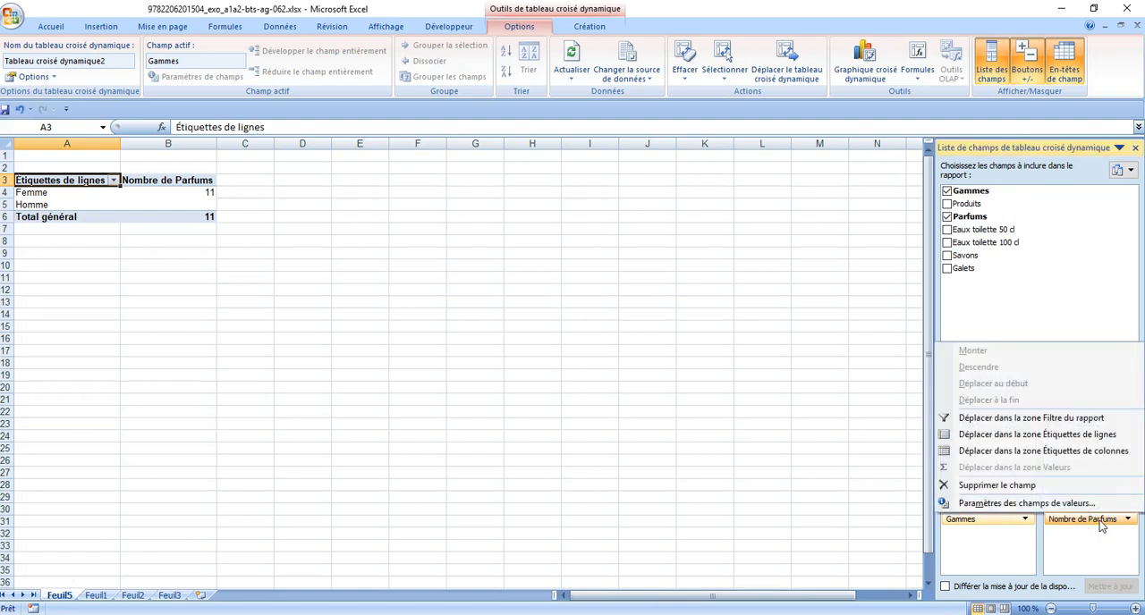
pyautogui.click(1081, 506)
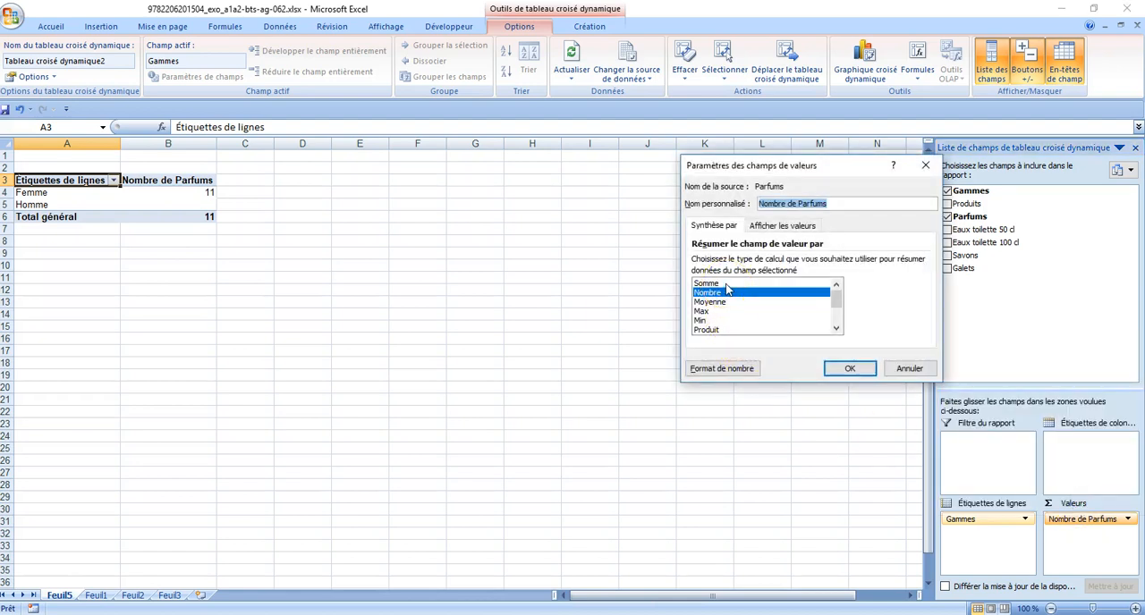
pyautogui.click(725, 283)
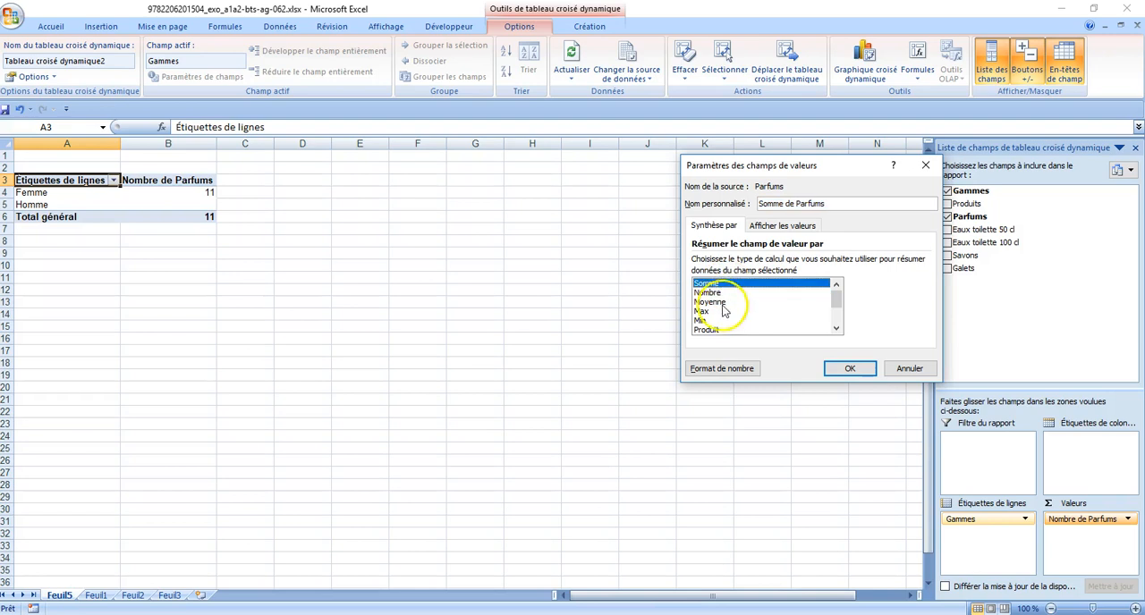
pyautogui.click(719, 313)
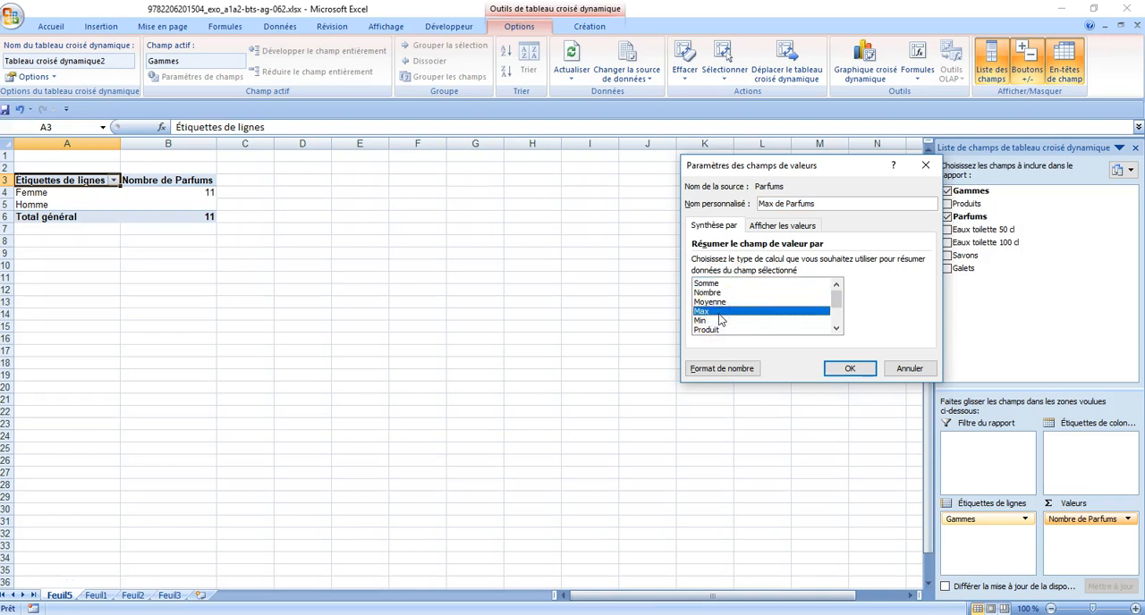
pyautogui.click(719, 321)
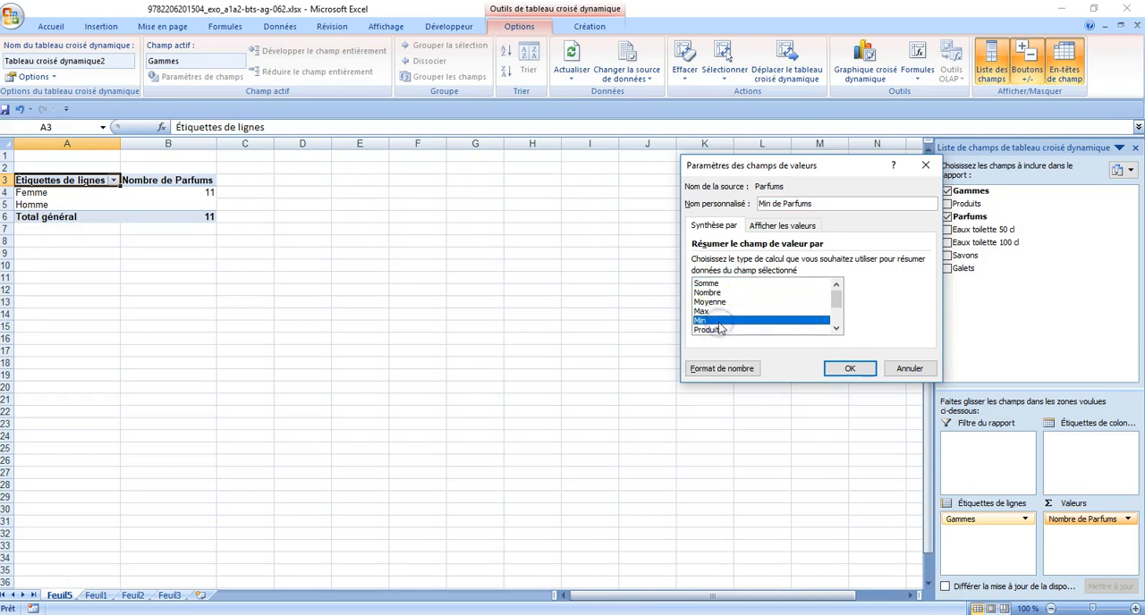
pyautogui.moveTo(838, 304)
pyautogui.mouseDown()
pyautogui.moveTo(835, 324)
pyautogui.moveTo(838, 297)
pyautogui.mouseUp()
pyautogui.click(833, 284)
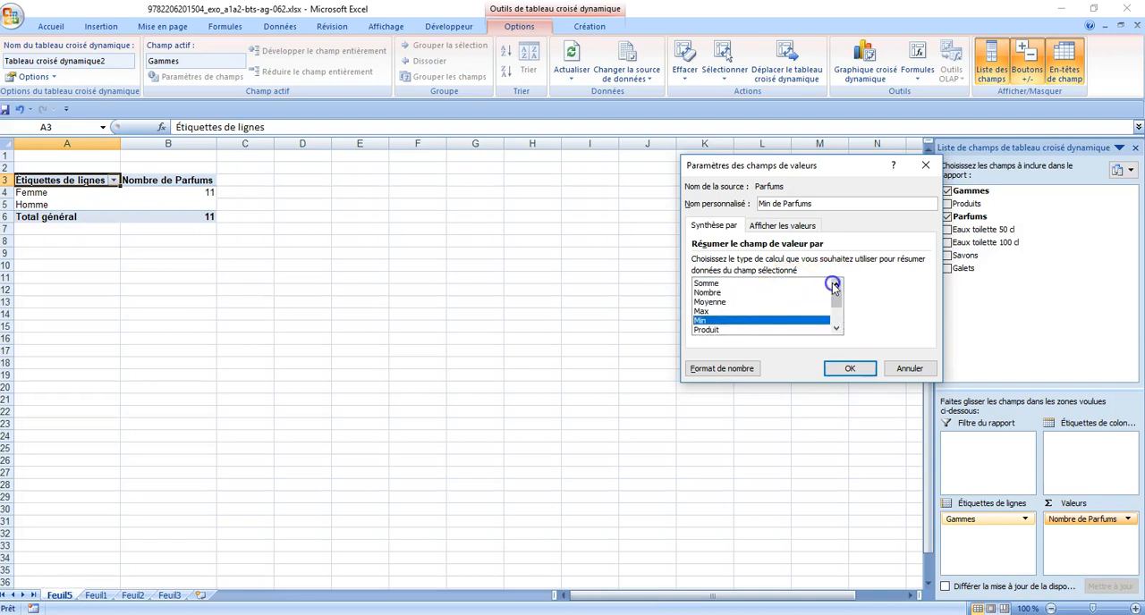
pyautogui.click(711, 293)
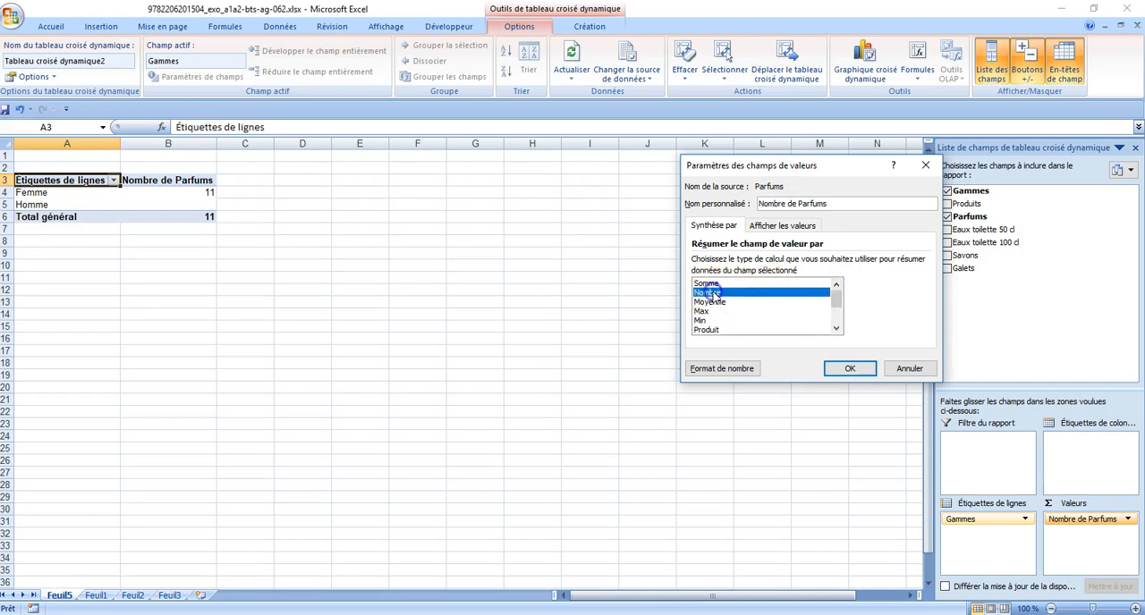
pyautogui.click(848, 368)
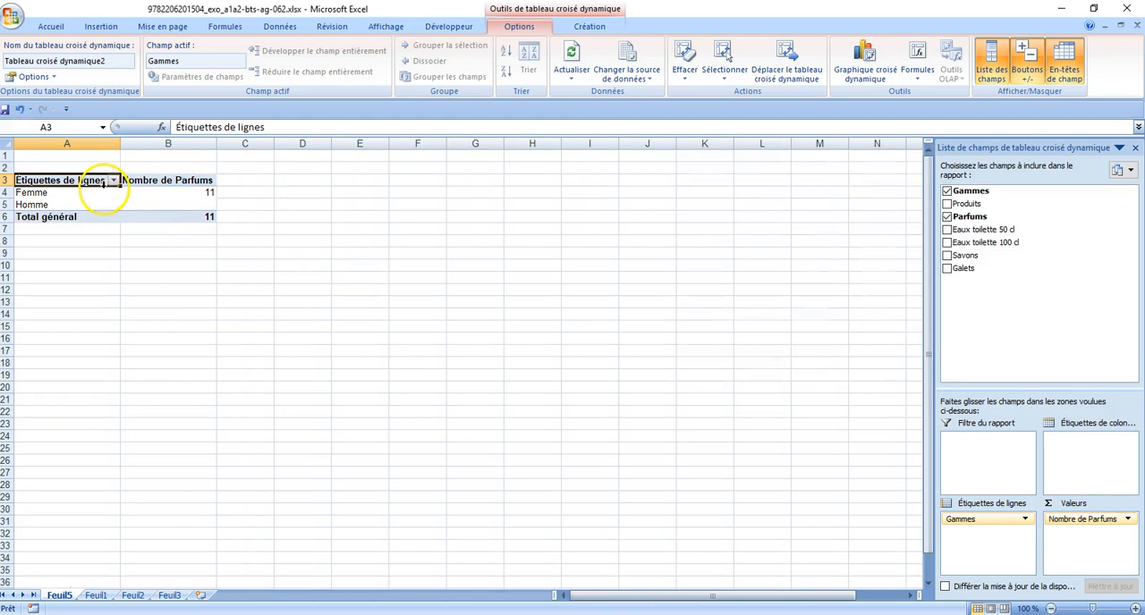
# - Summarise the Parfums value field by Somme
pyautogui.moveTo(161, 205)
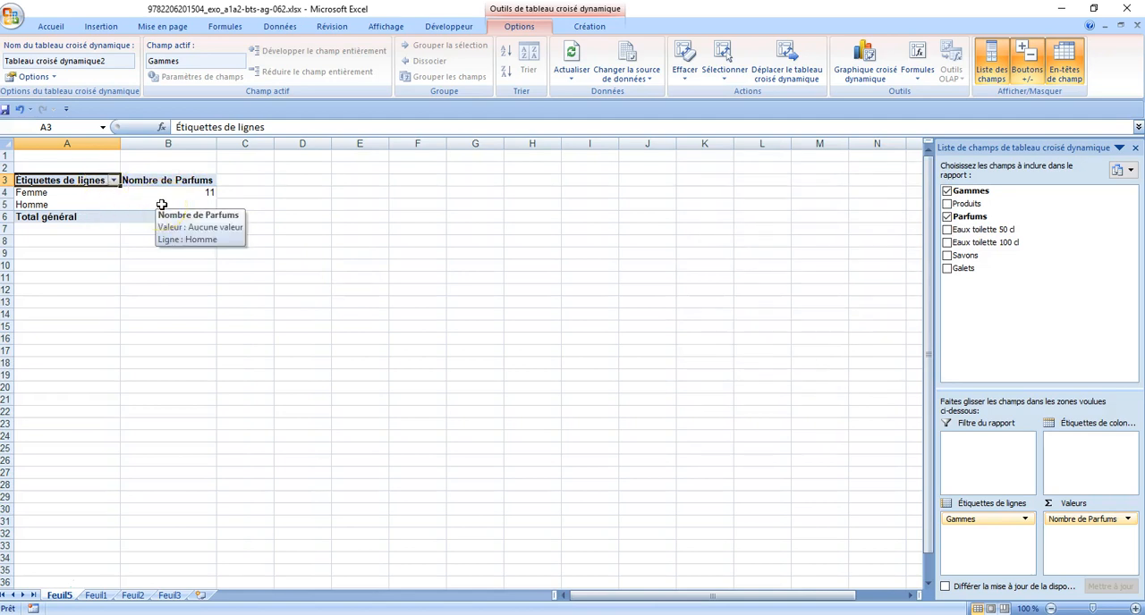
pyautogui.click(1129, 522)
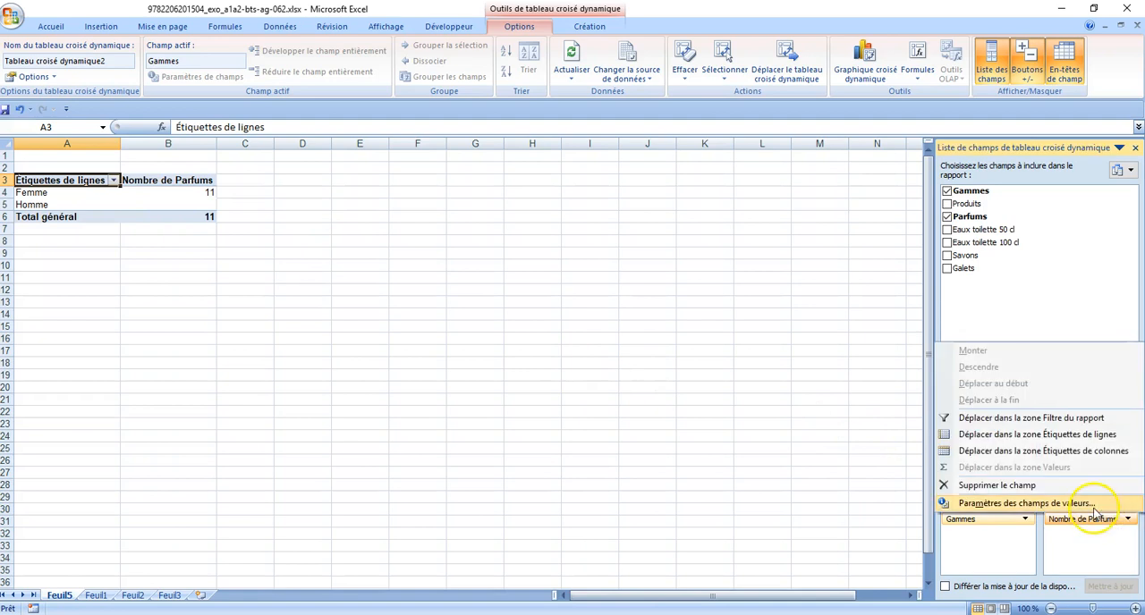
pyautogui.click(1093, 506)
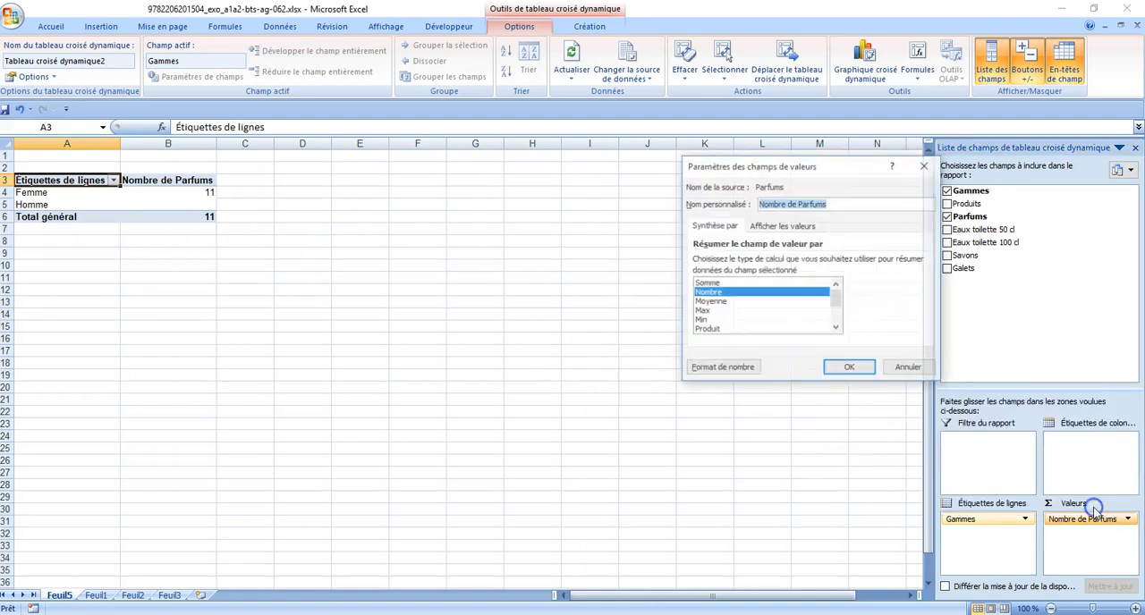
pyautogui.click(734, 283)
pyautogui.click(848, 368)
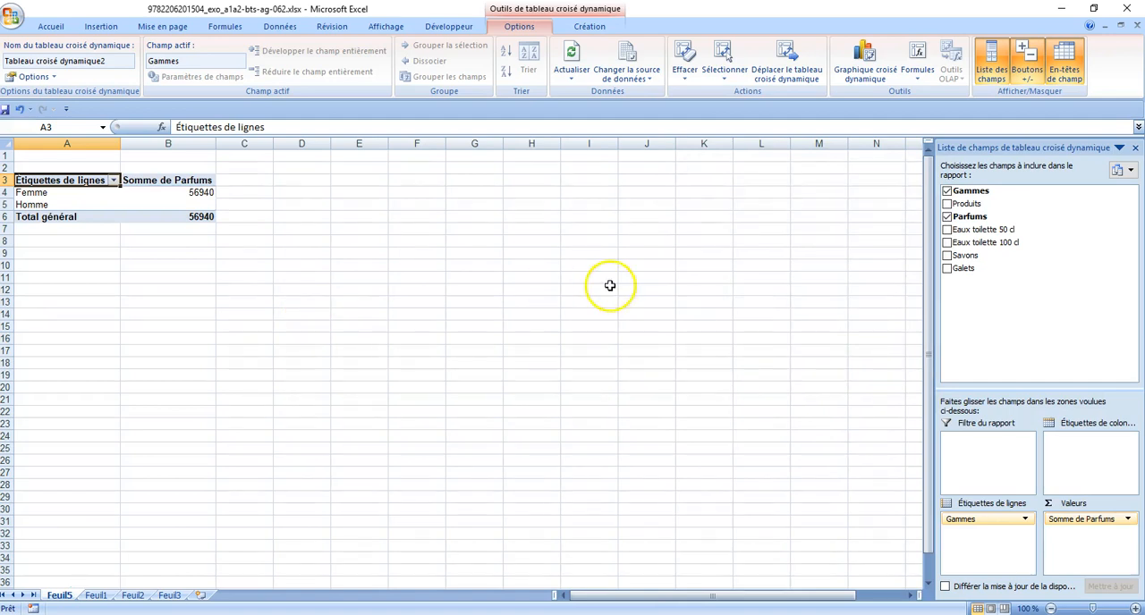
# - Add Eaux toilette 50 cl to the values summarised by Nombre, and remove the Parfums field from the pivot table
pyautogui.moveTo(1003, 231); pyautogui.dragTo(1080, 530)
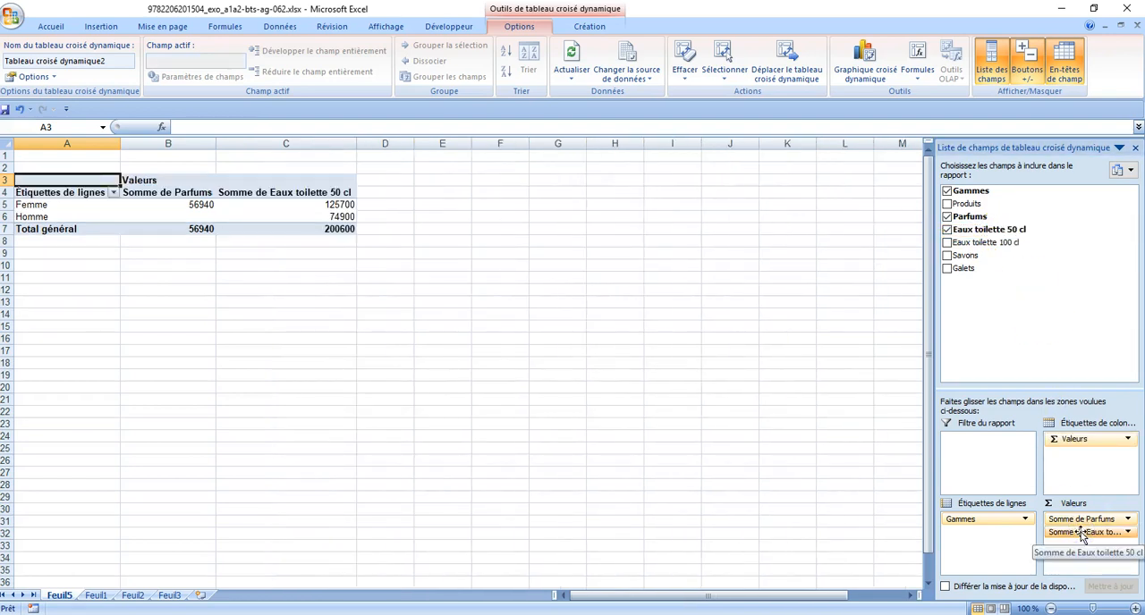
pyautogui.click(1084, 533)
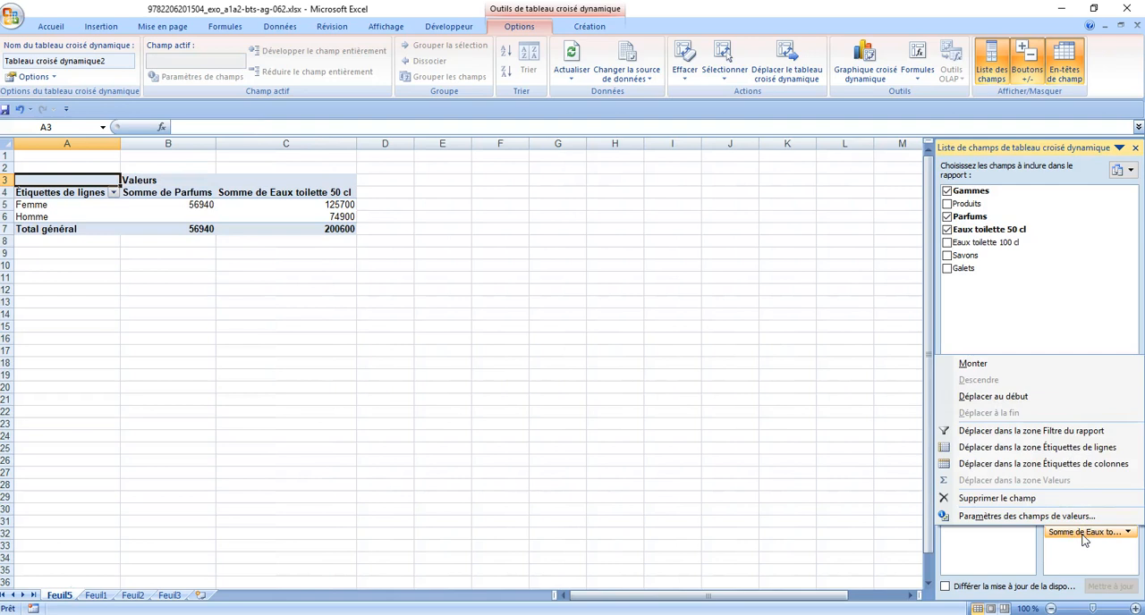
pyautogui.click(1071, 519)
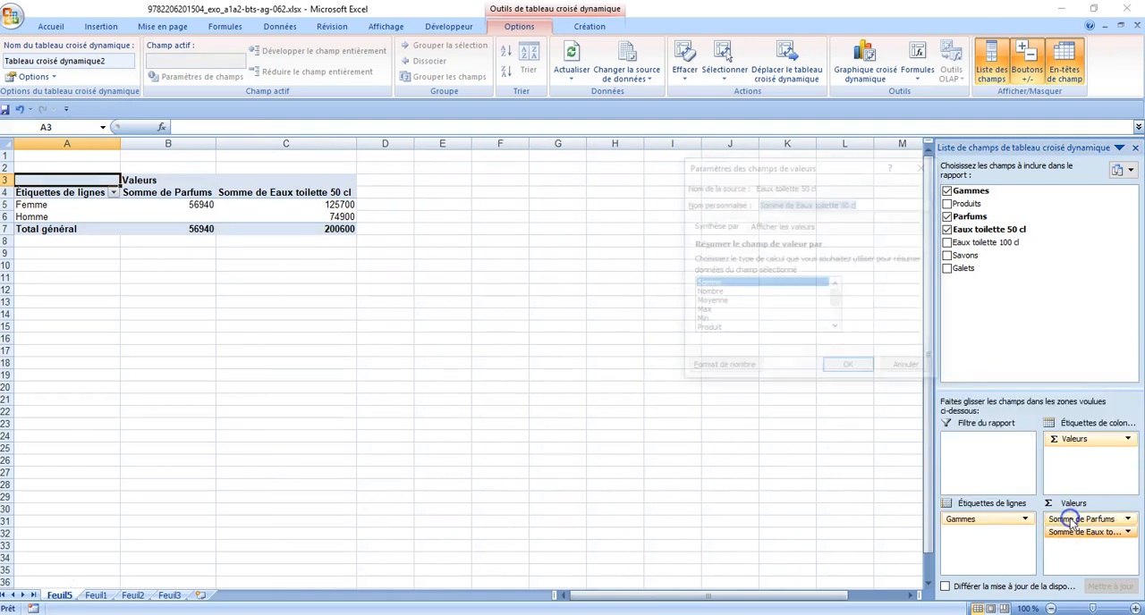
pyautogui.click(797, 293)
pyautogui.click(844, 370)
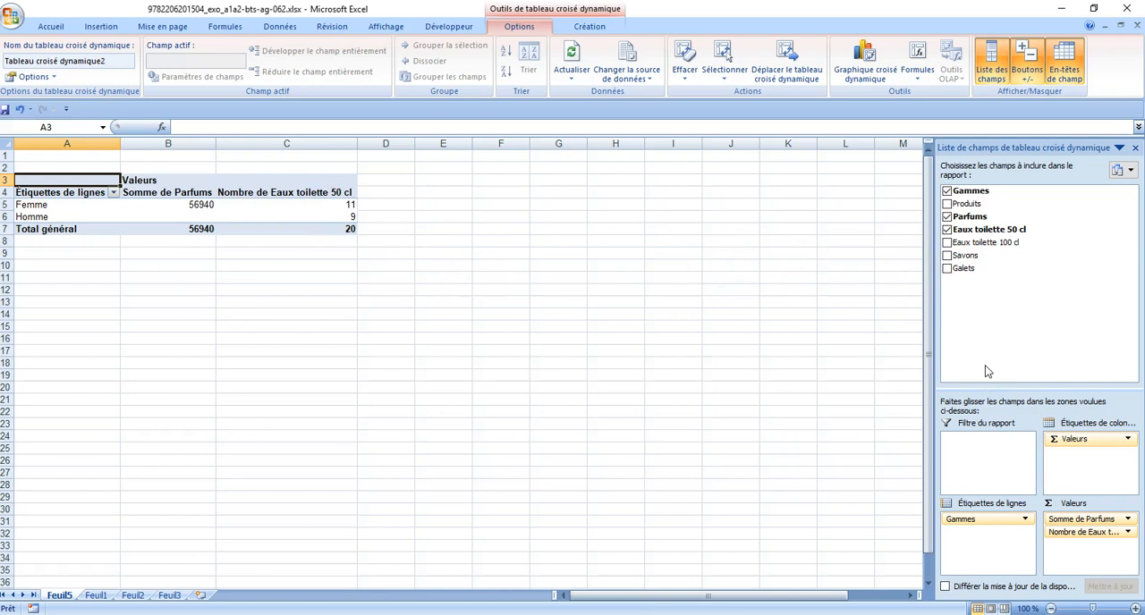
pyautogui.click(952, 218)
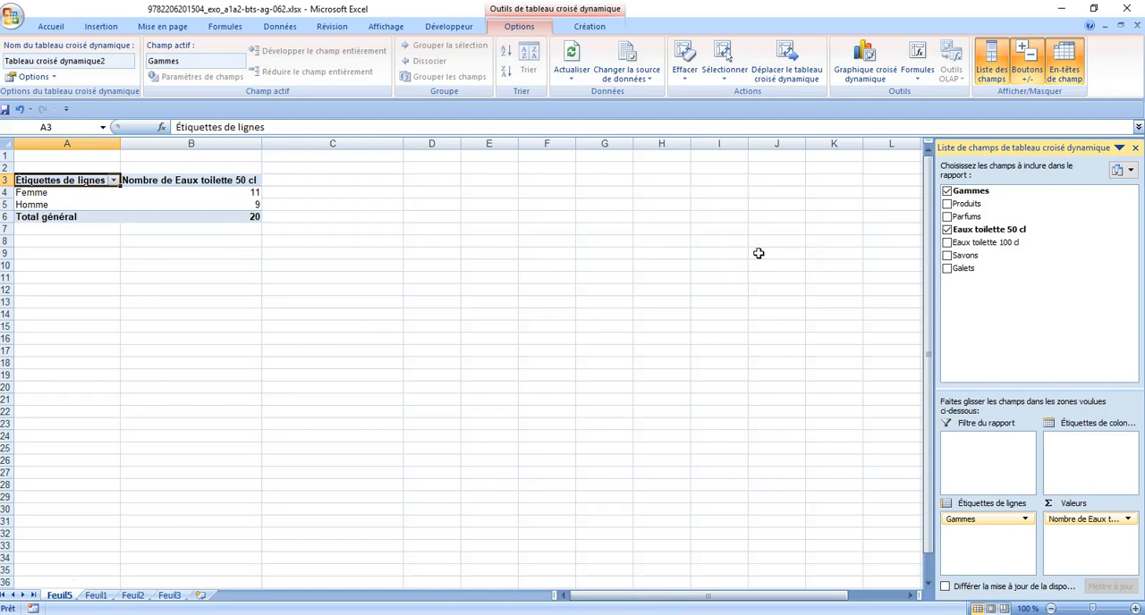
# - Rename the row labels header in cell A3 as Gamme
pyautogui.click(69, 180)
pyautogui.click(270, 126)
pyautogui.moveTo(270, 126); pyautogui.dragTo(170, 126)
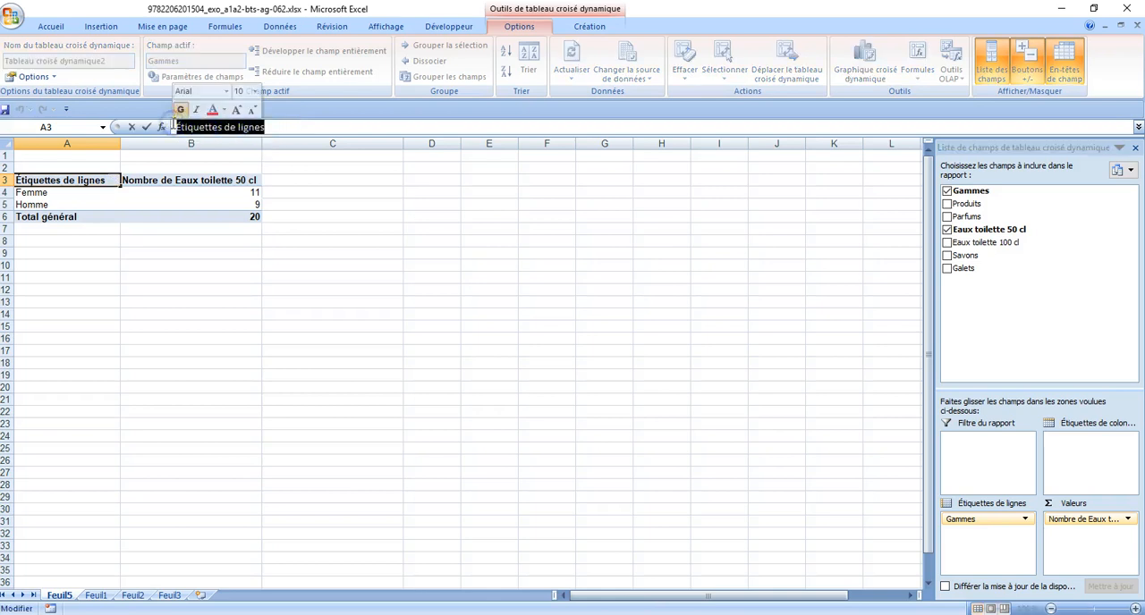
pyautogui.write('Gamme')
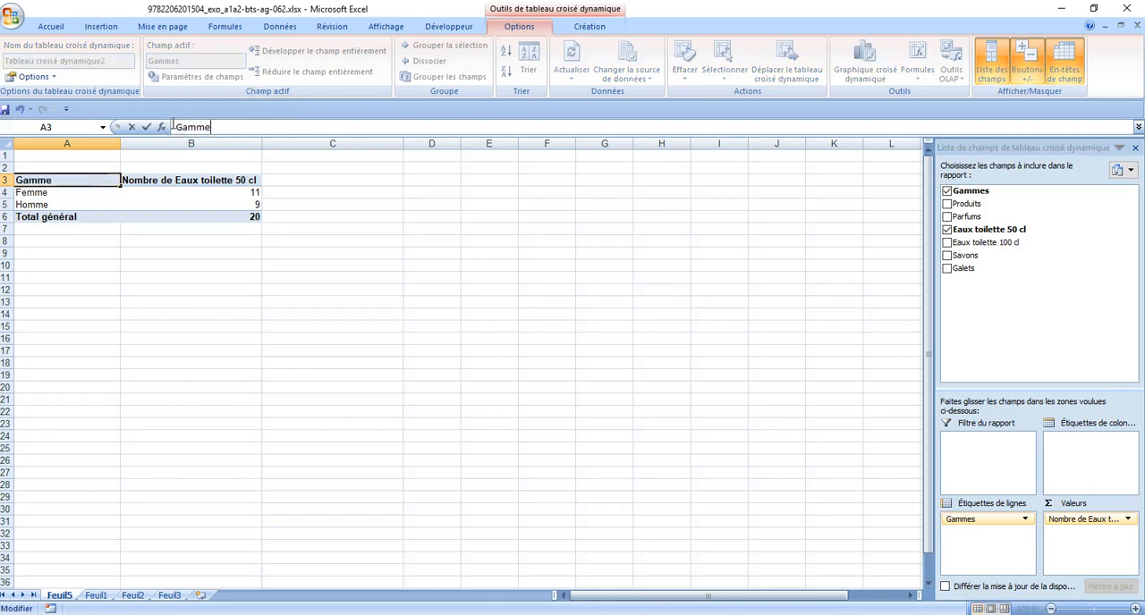
# - Rename the value column header in cell B3 as Nb eaux de toilette
pyautogui.click(198, 180)
pyautogui.write('Nb eaux de toi')
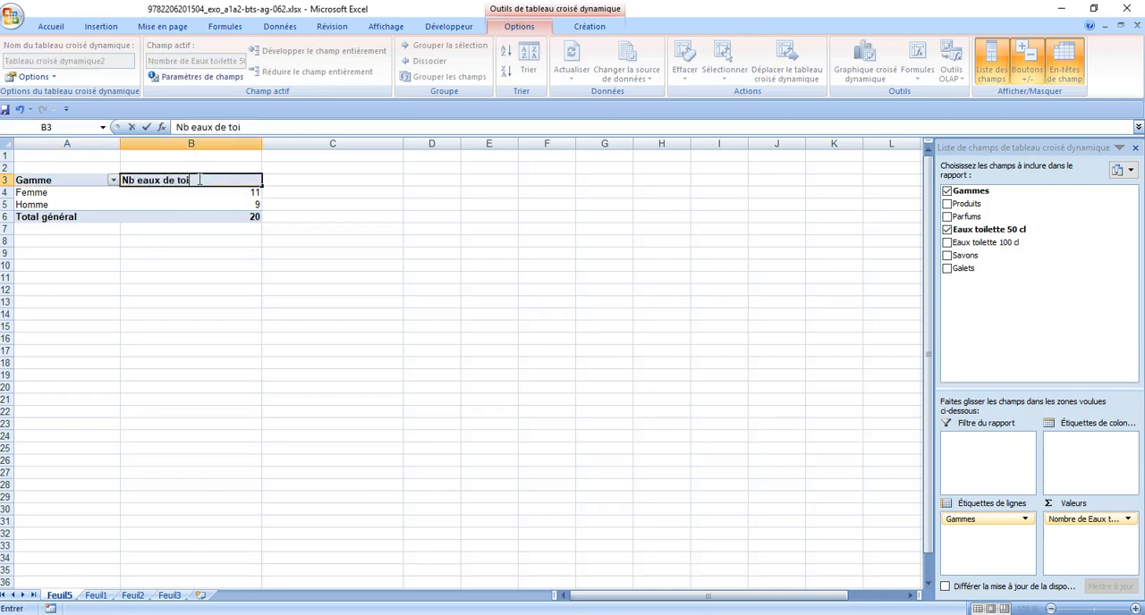
pyautogui.write('lette')
pyautogui.click(200, 193)
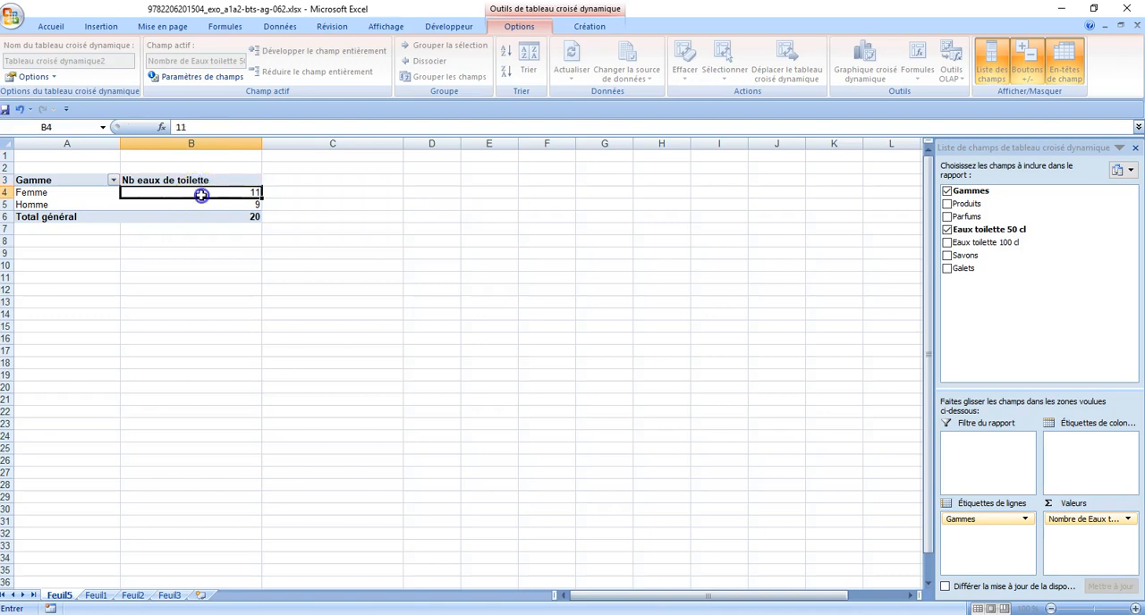